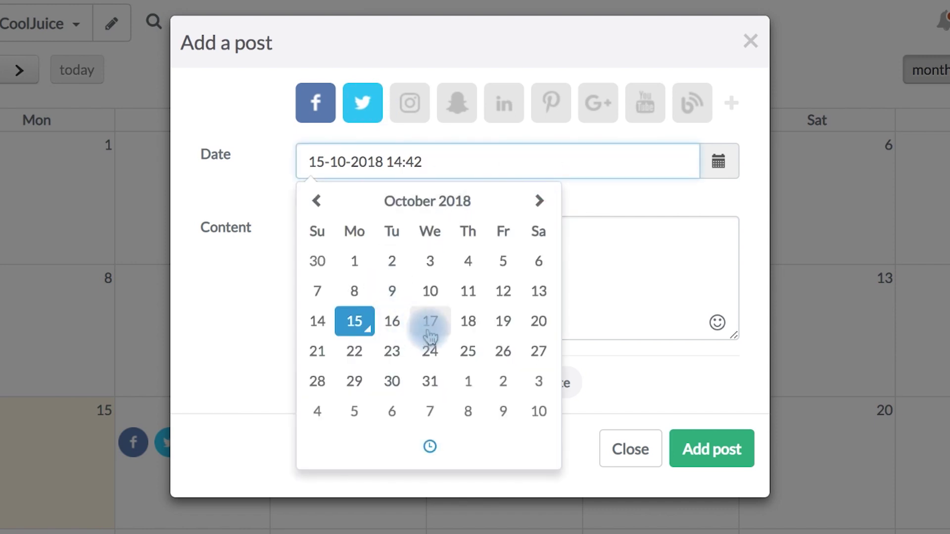
Step: Add a post reading 'This is my first post' dated 17 October 2018
left_click(430, 324)
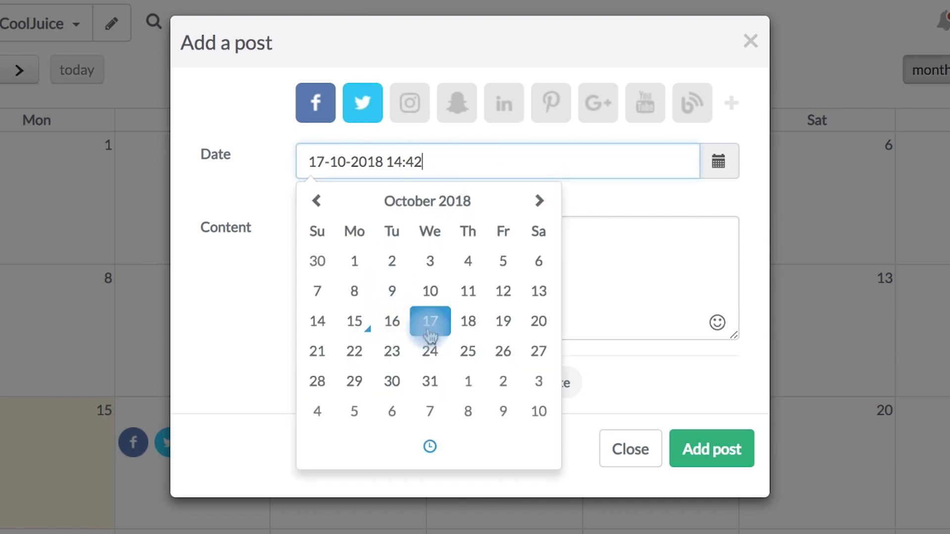
left_click(584, 292)
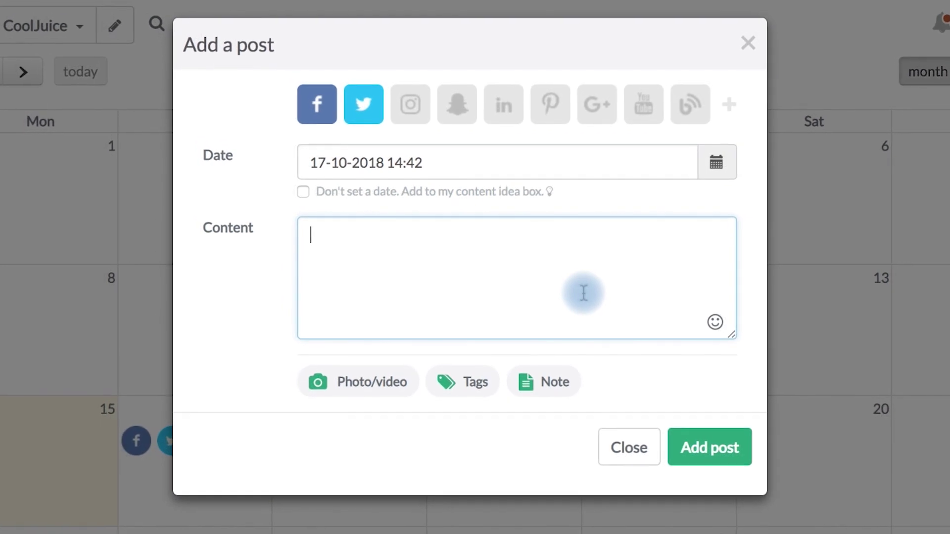
type("Thu")
key("BackSpace")
type("i")
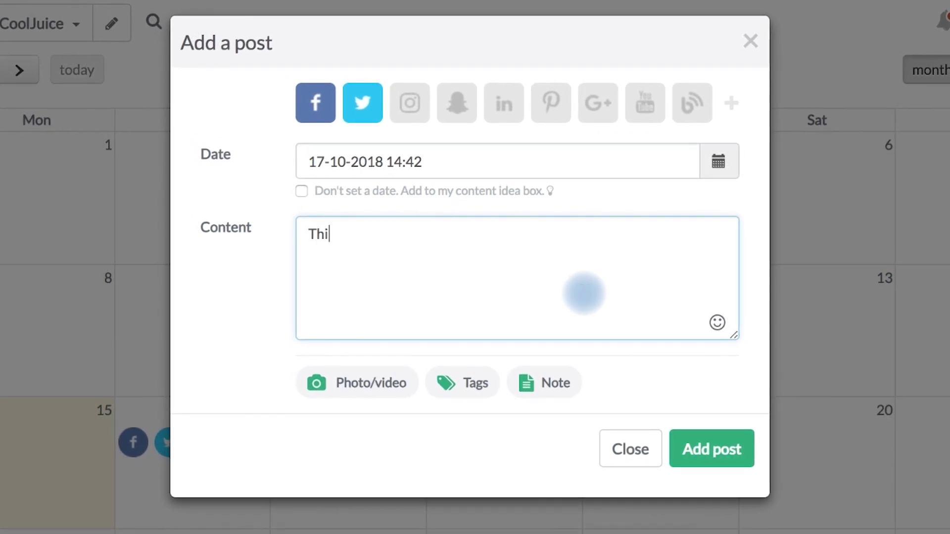
type("s is my first post")
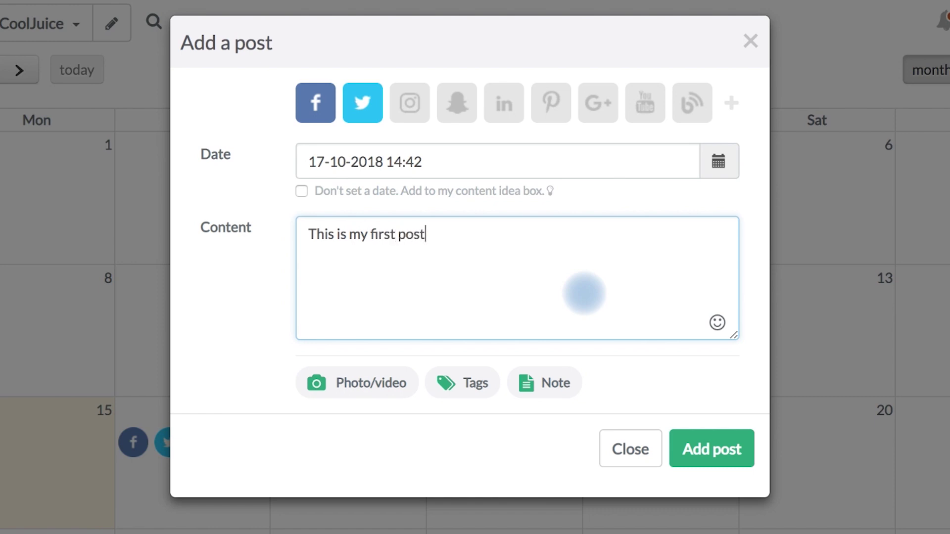
left_click(741, 459)
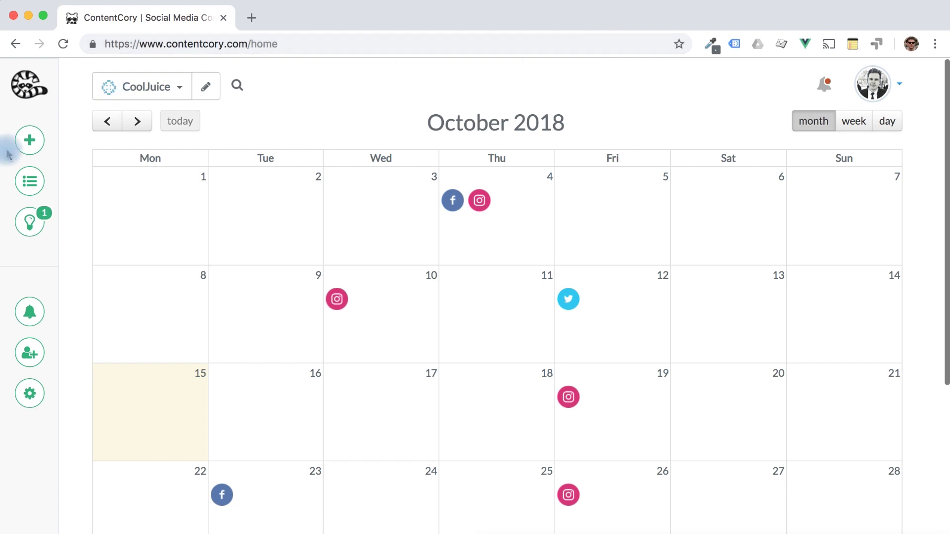
Step: Open the scheduled-posts list panel beside the October 2018 calendar
left_click(25, 181)
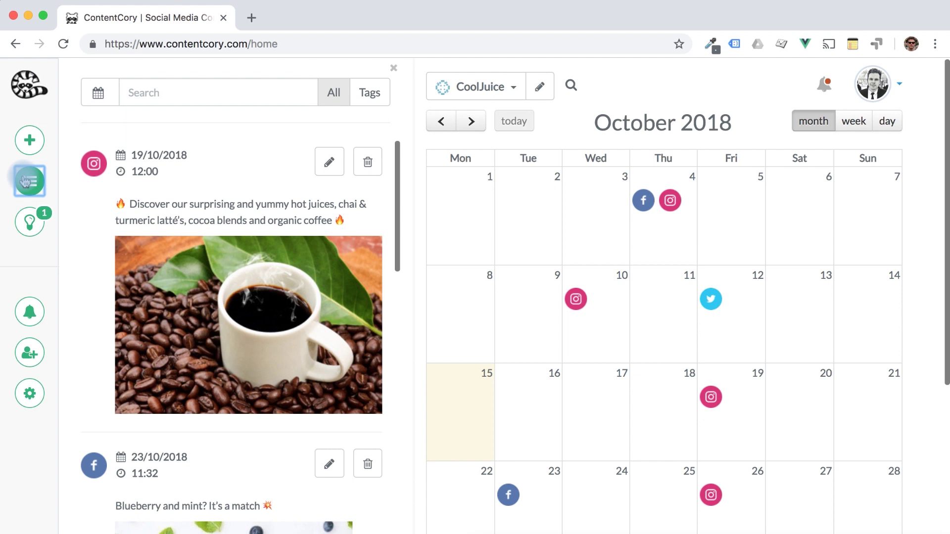
Step: Delete the 19 October Instagram coffee post, then check the week and 15 October day views
left_click(367, 168)
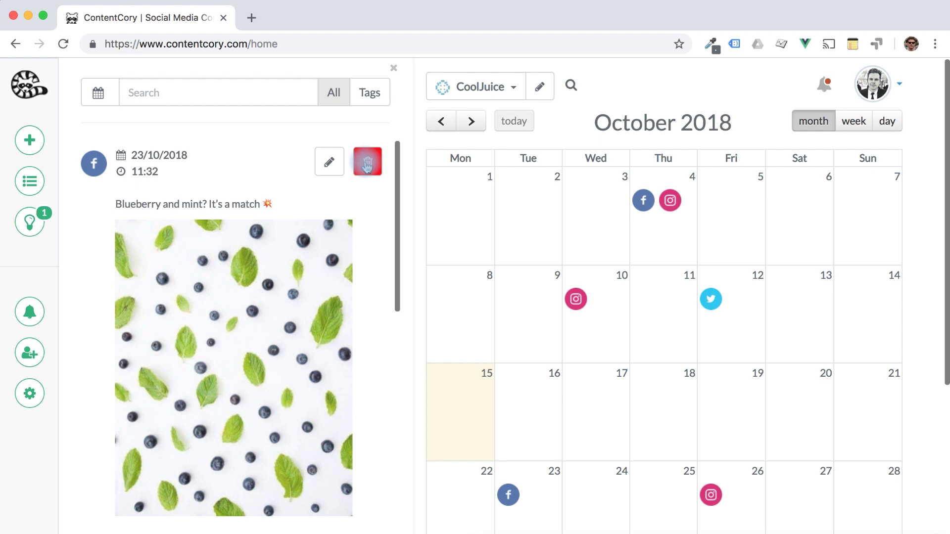
left_click(861, 122)
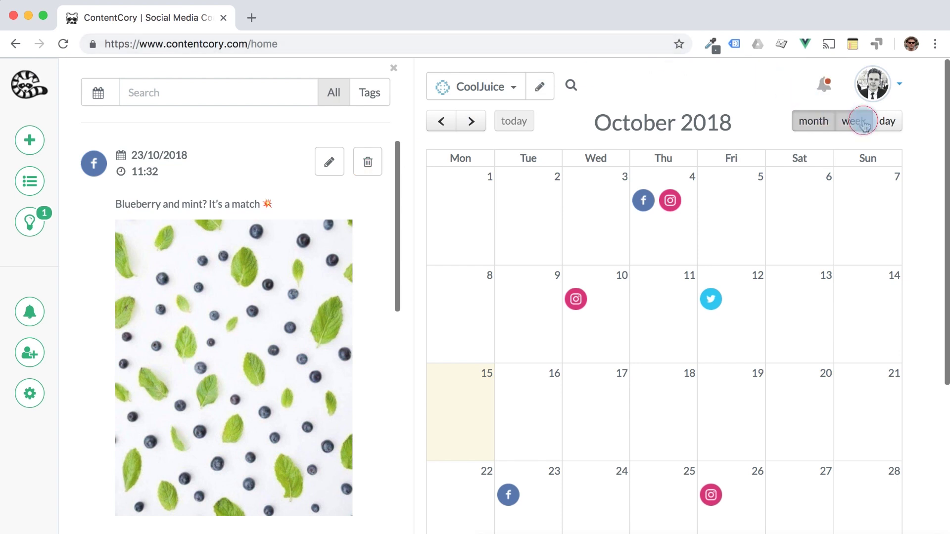
left_click(887, 122)
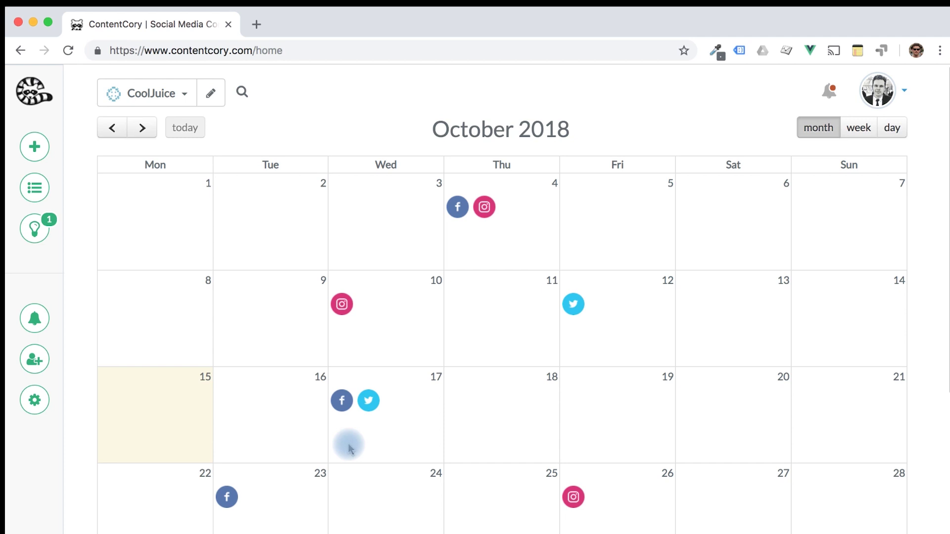
left_click(362, 408)
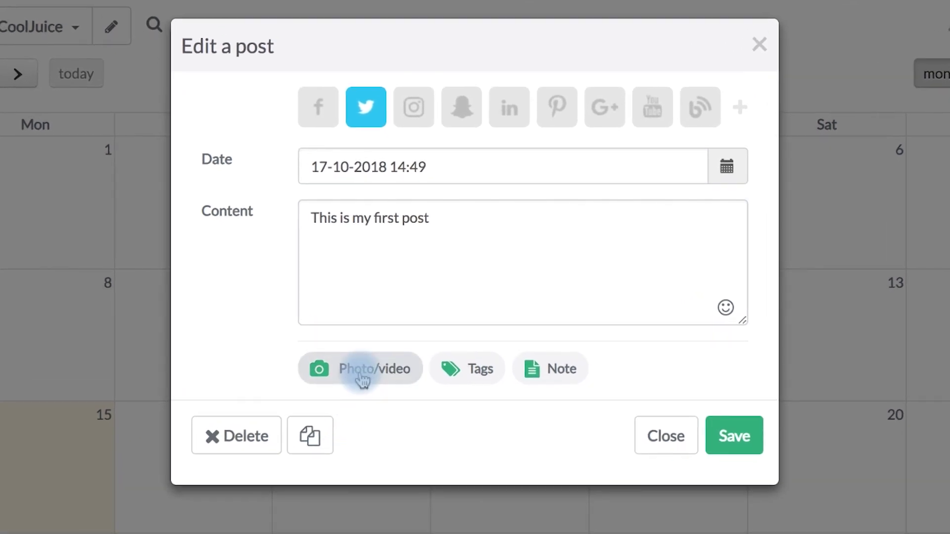
Step: Attach the image juice.jpg and add the tag Leads Campaign to the Twitter post
left_click(363, 379)
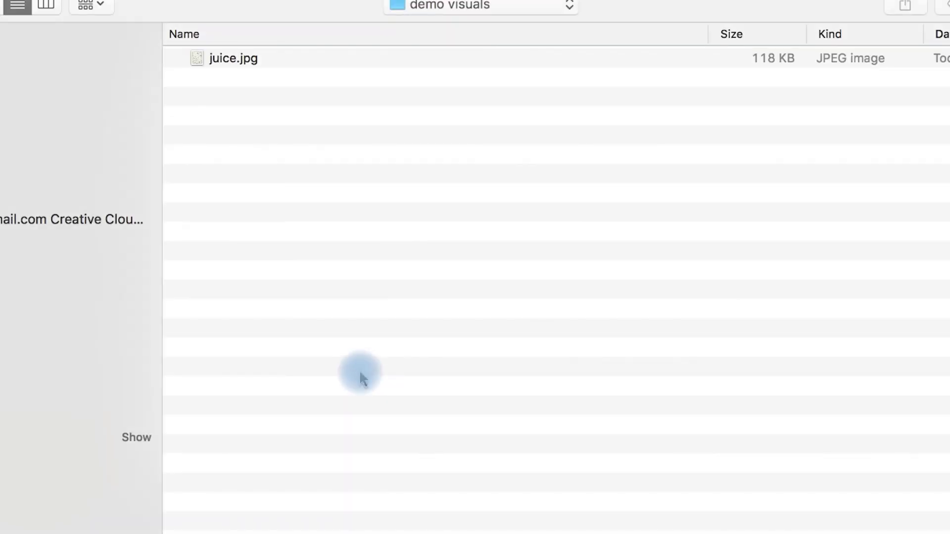
double_click(232, 60)
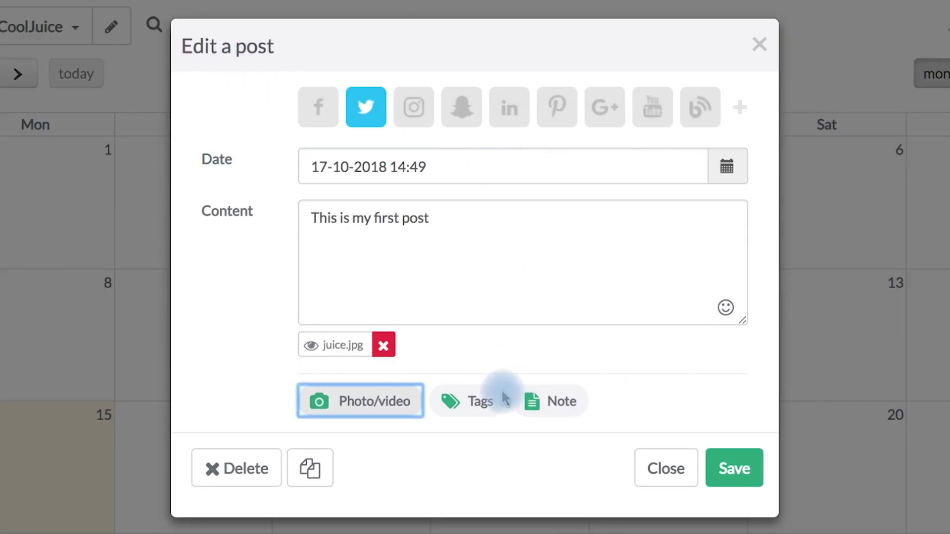
left_click(487, 398)
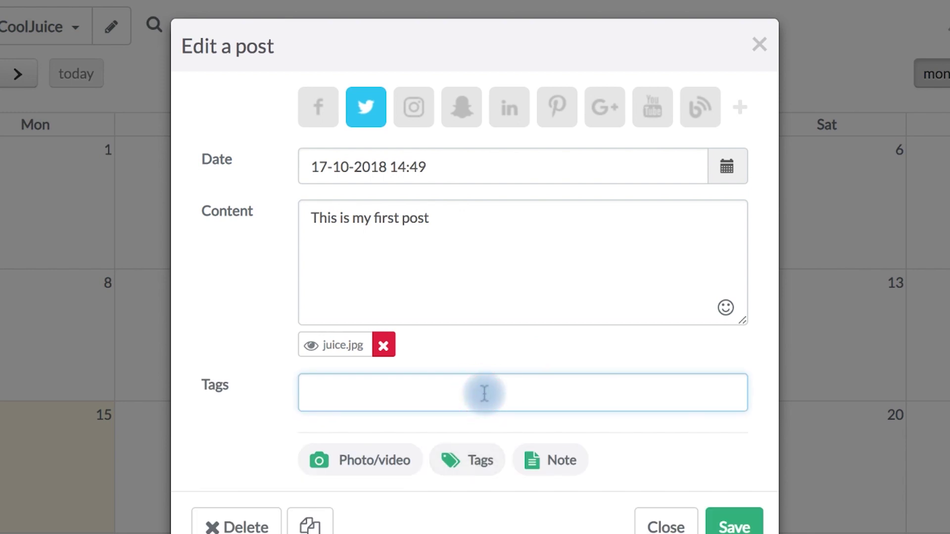
type("lead")
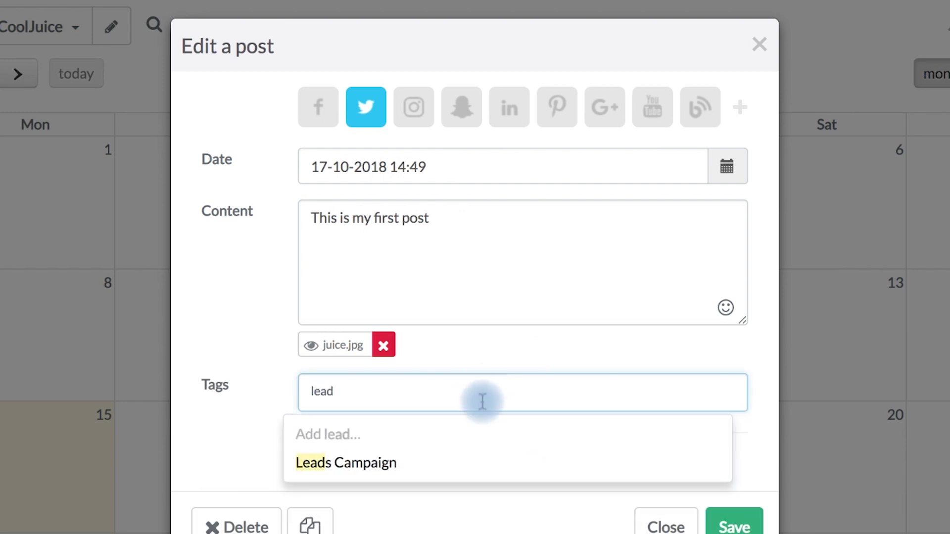
left_click(478, 457)
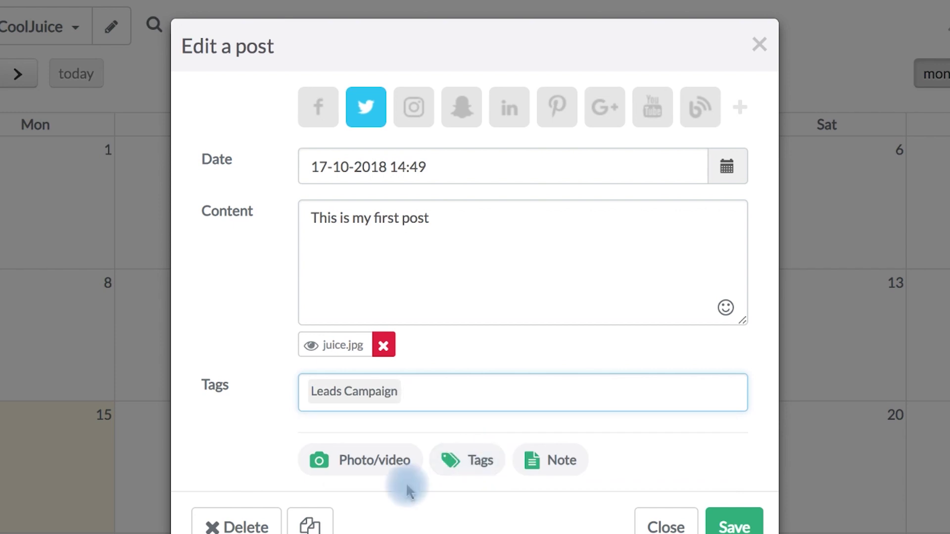
Step: Add the note 'This is my note' to the Twitter post, then delete the post
left_click(547, 473)
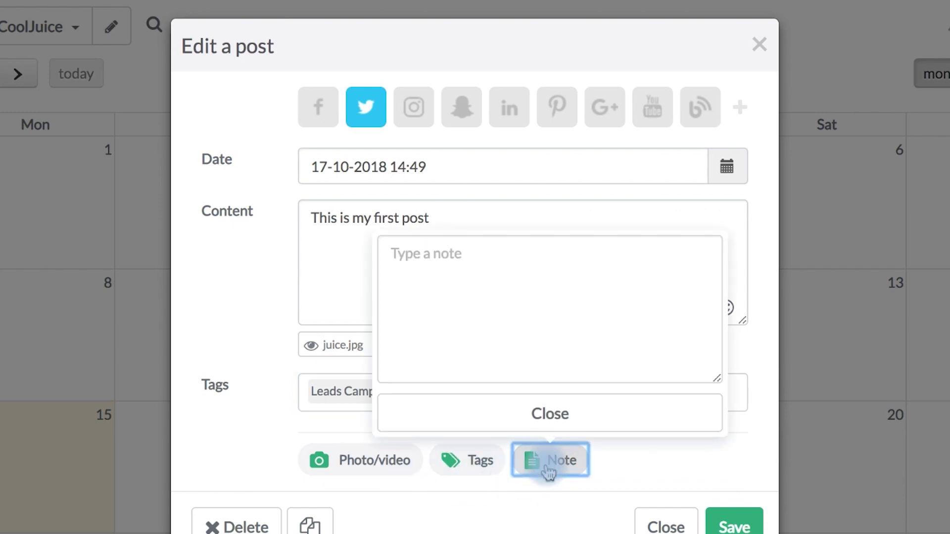
left_click(530, 336)
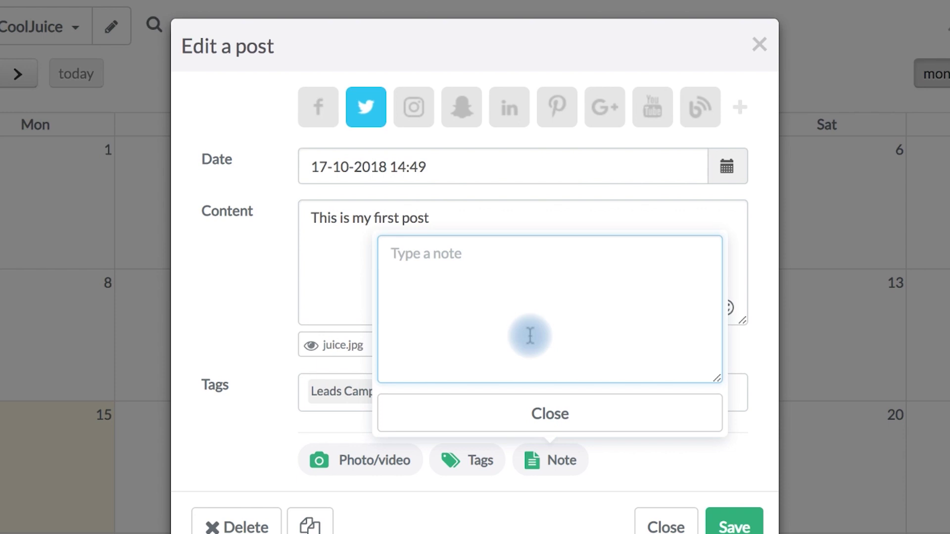
type("This is my note")
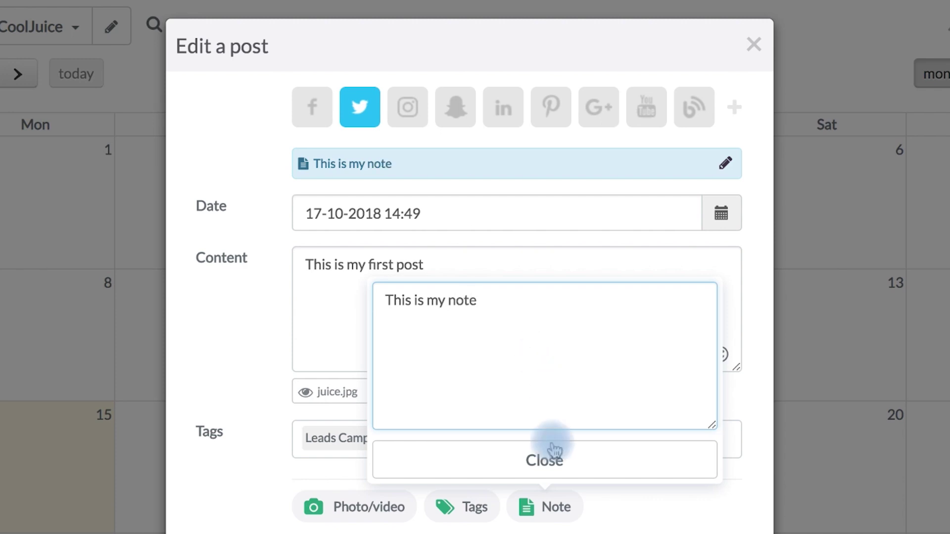
left_click(544, 460)
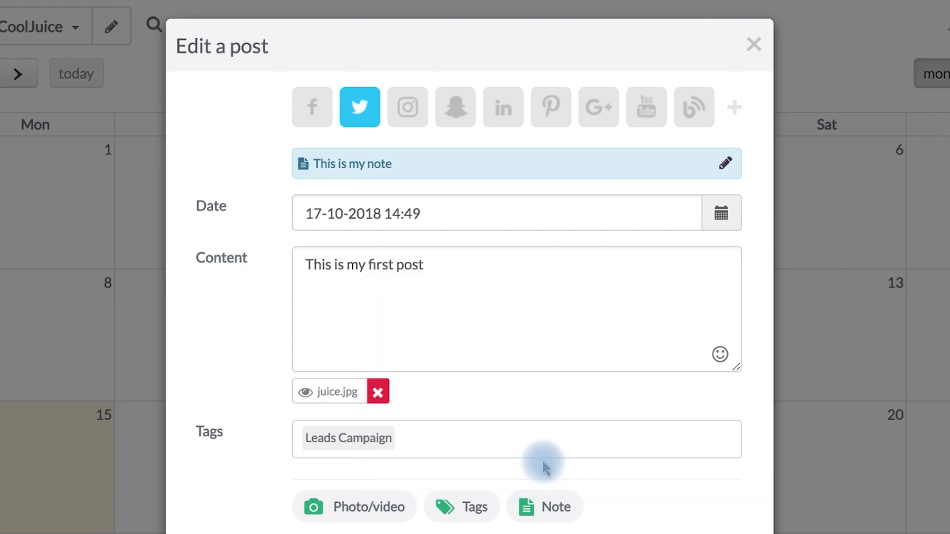
left_click(726, 165)
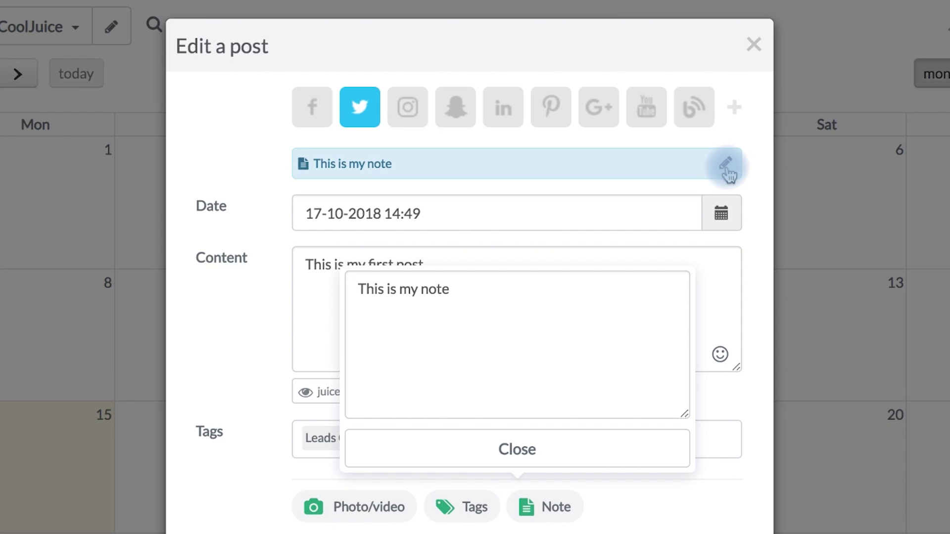
left_click(755, 187)
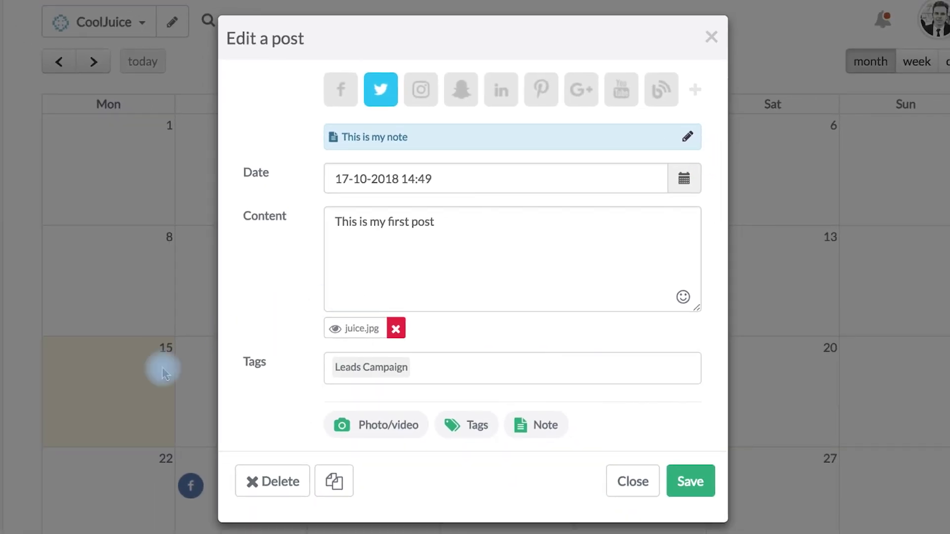
left_click(257, 480)
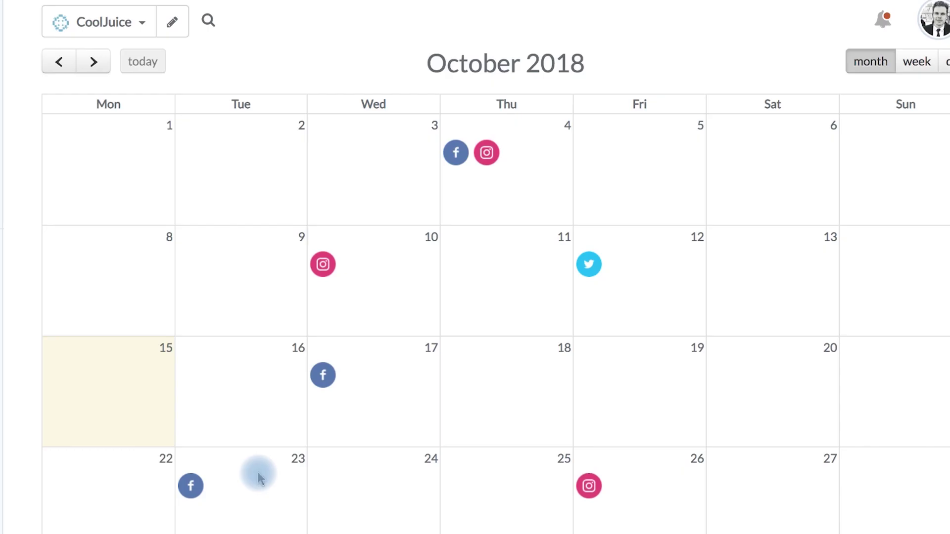
Step: Duplicate the 17 October Facebook post and show the scheduled-posts list
left_click(318, 382)
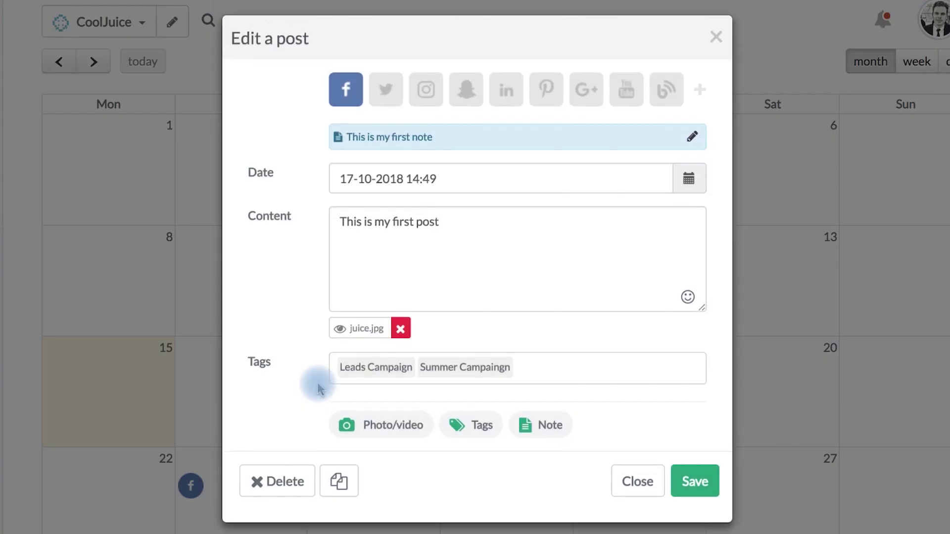
left_click(336, 483)
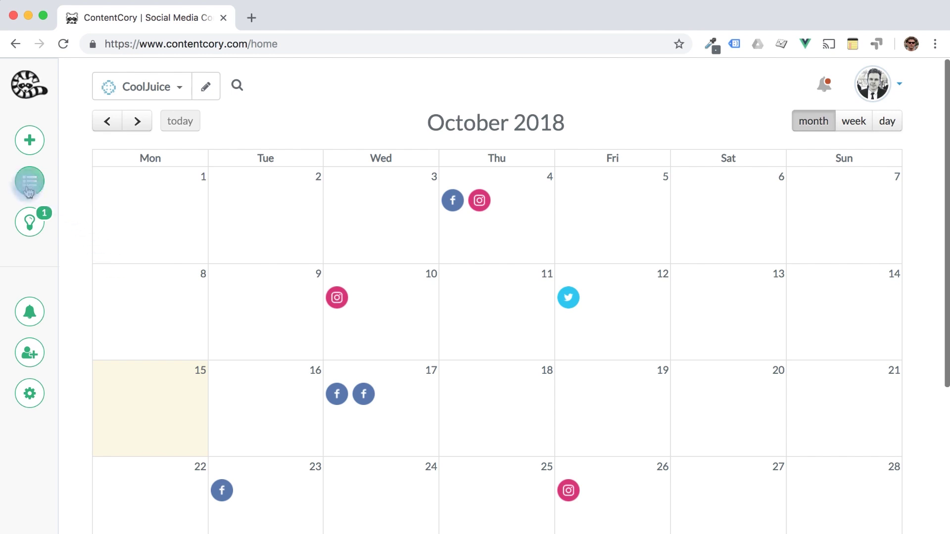
left_click(29, 182)
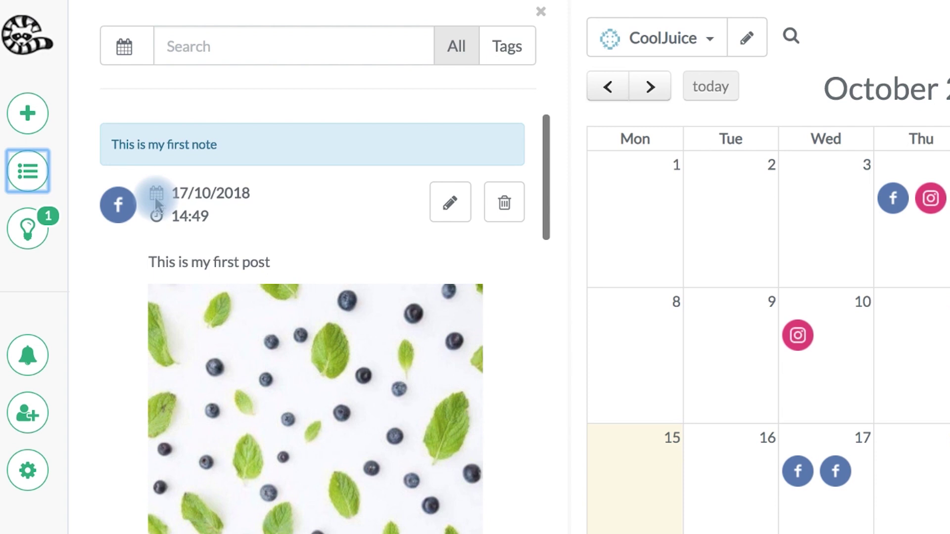
left_click(124, 58)
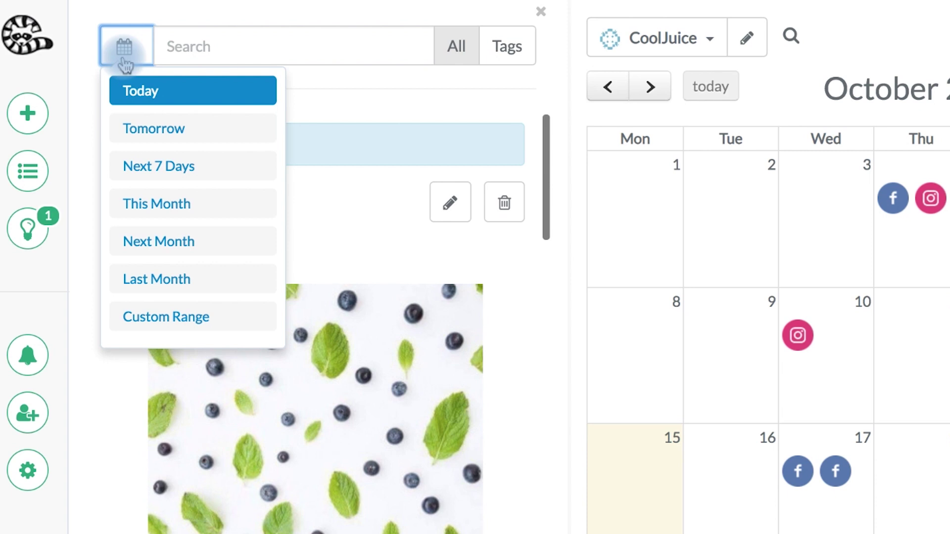
left_click(155, 318)
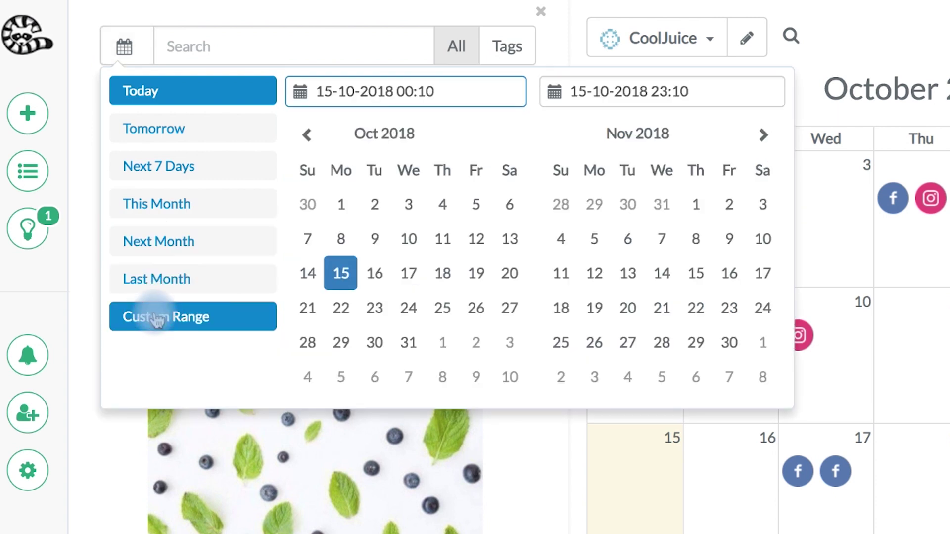
left_click(222, 95)
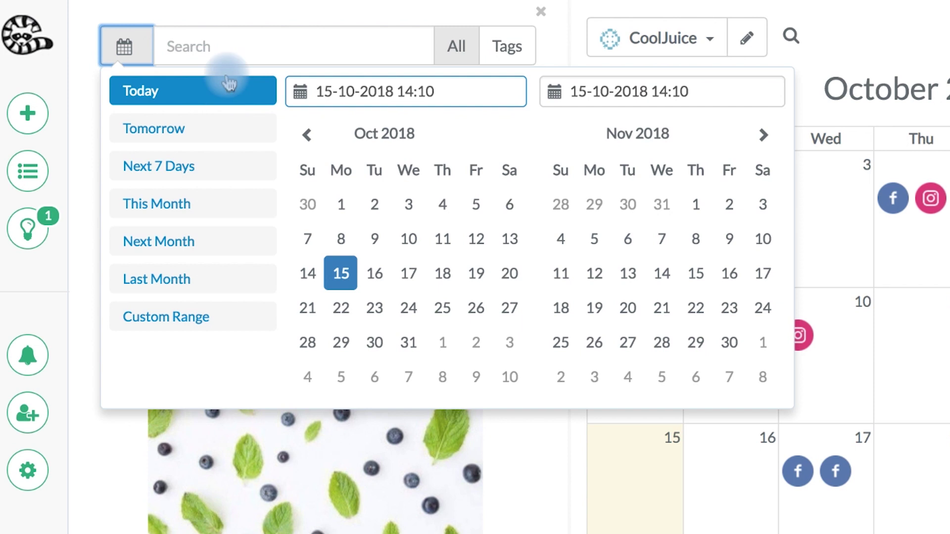
left_click(240, 41)
type("co")
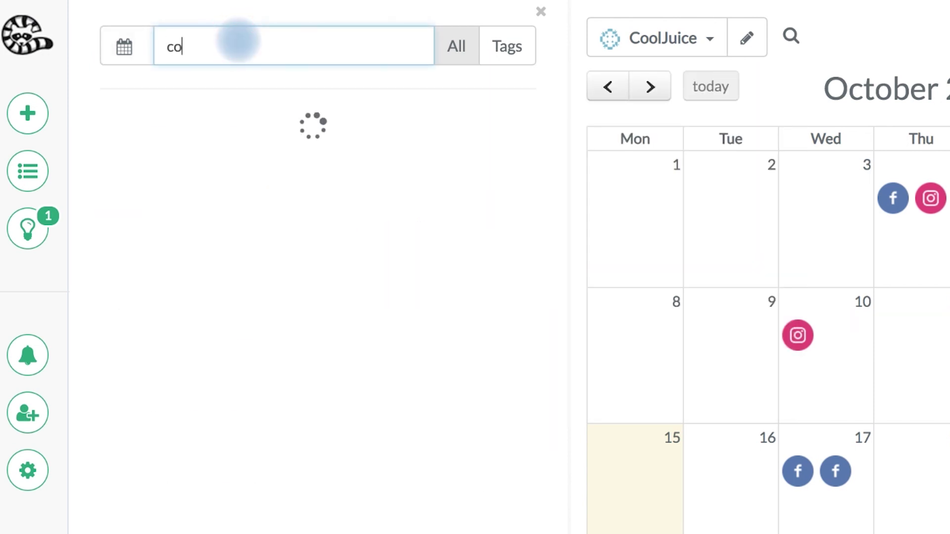
type("ffee")
left_click(456, 45)
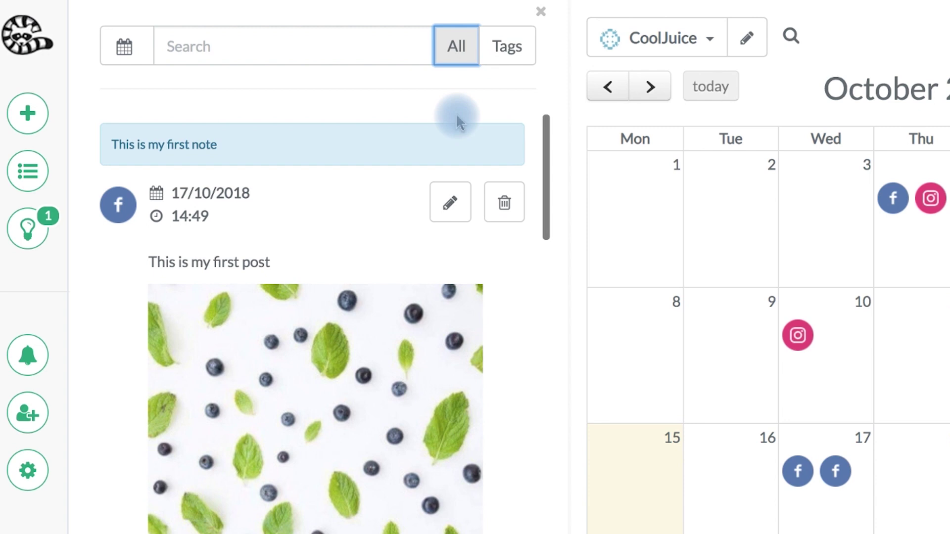
left_click(498, 61)
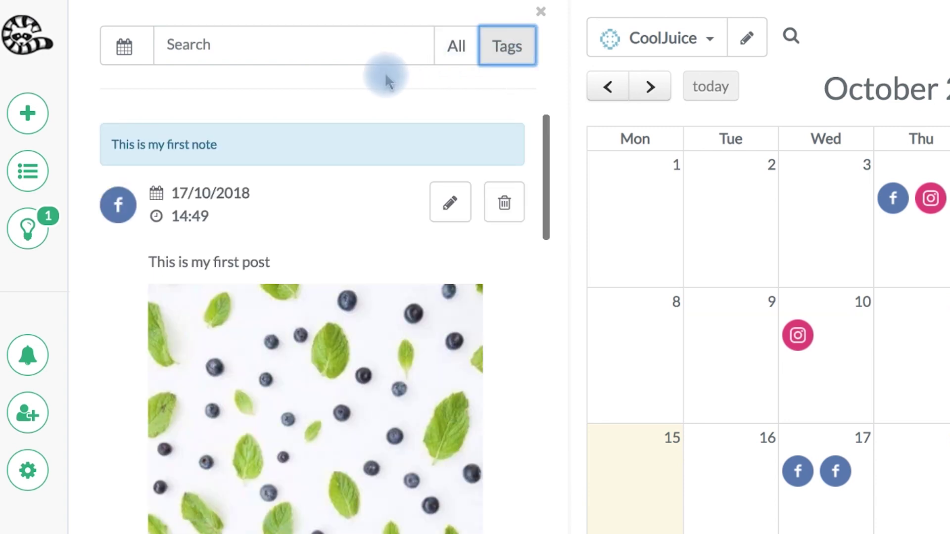
left_click(348, 51)
type("leads")
left_click(287, 92)
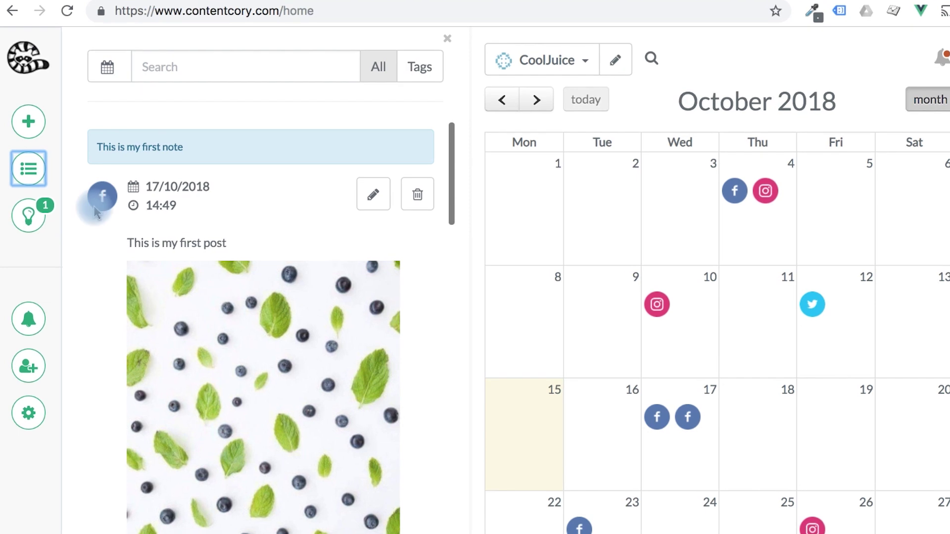
left_click(31, 230)
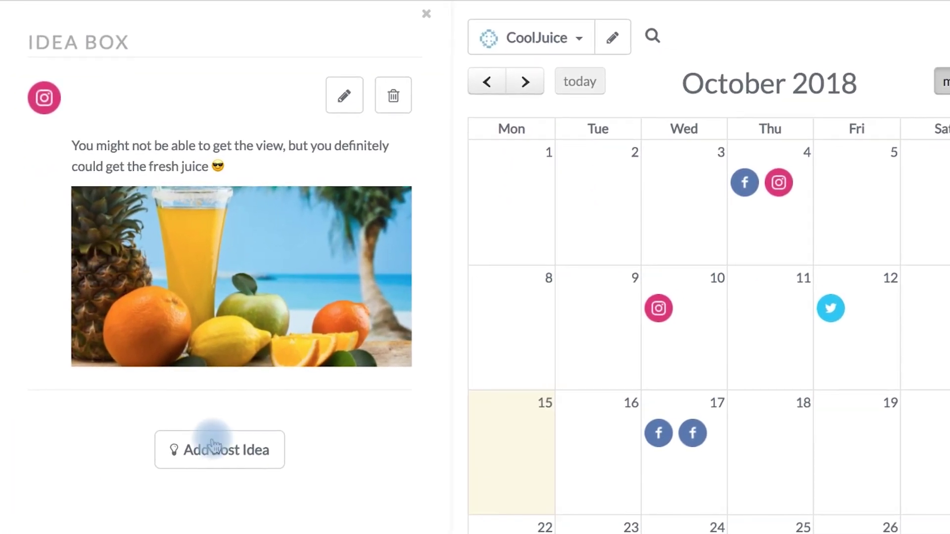
Step: Create a Facebook post idea with the content 'this is my idea'
left_click(237, 445)
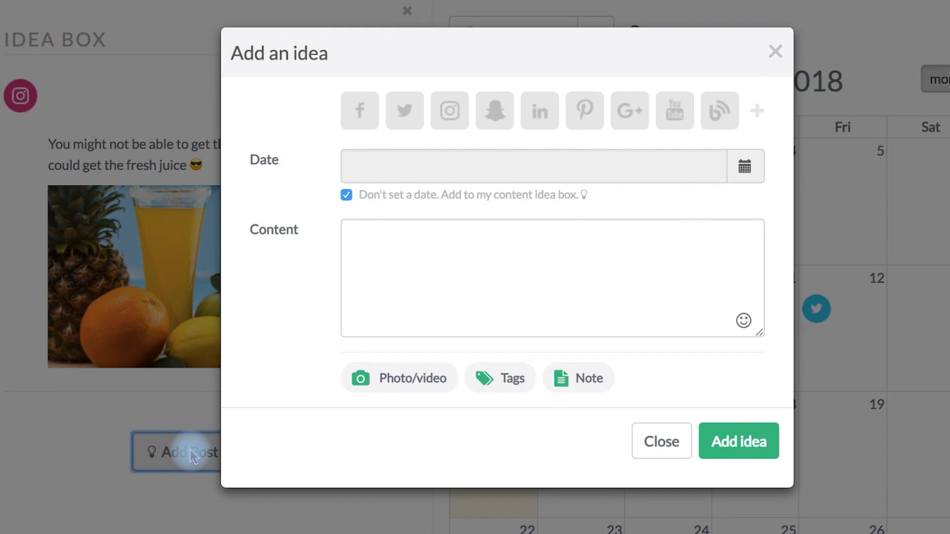
left_click(374, 275)
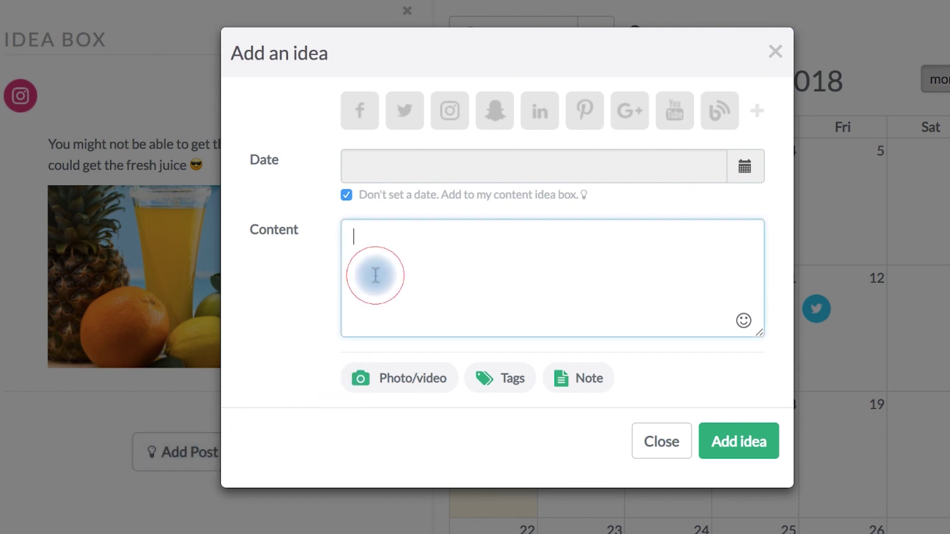
type("thi")
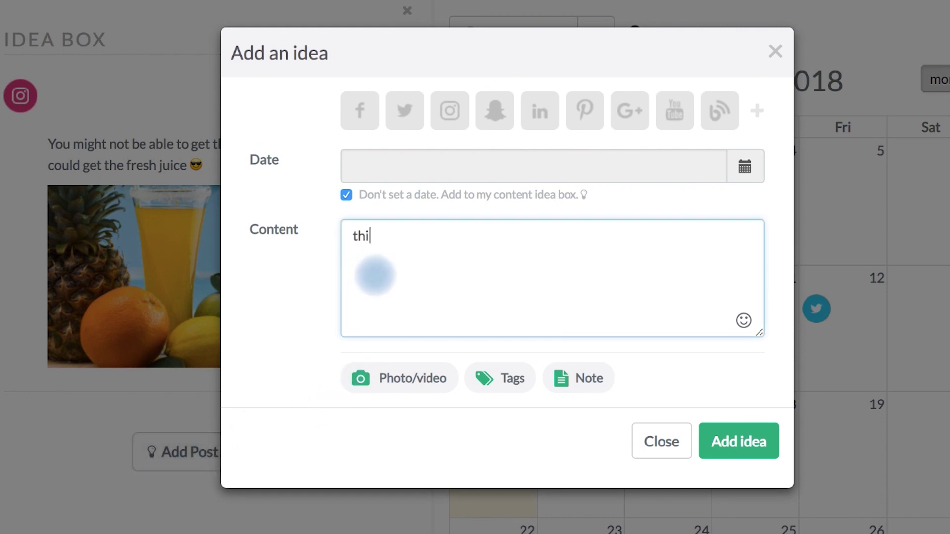
type("s is my idea")
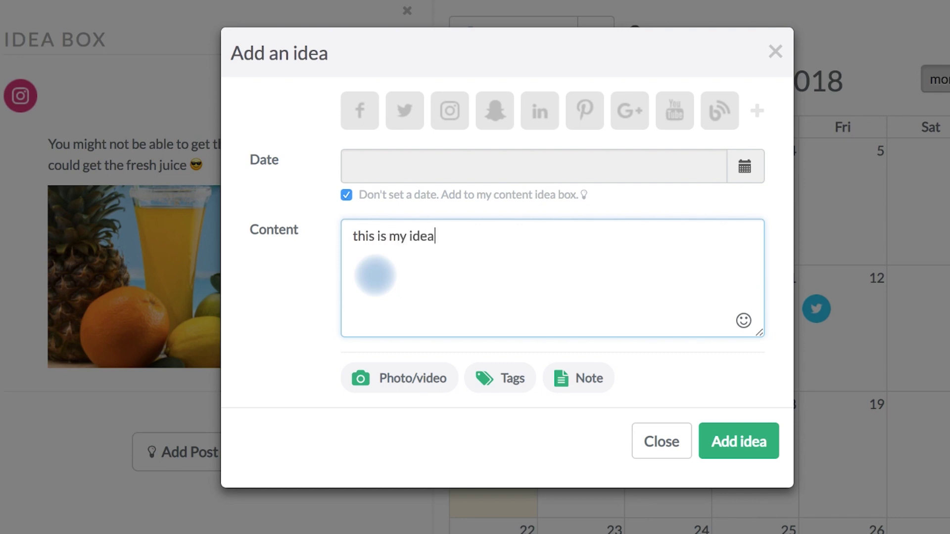
left_click(731, 441)
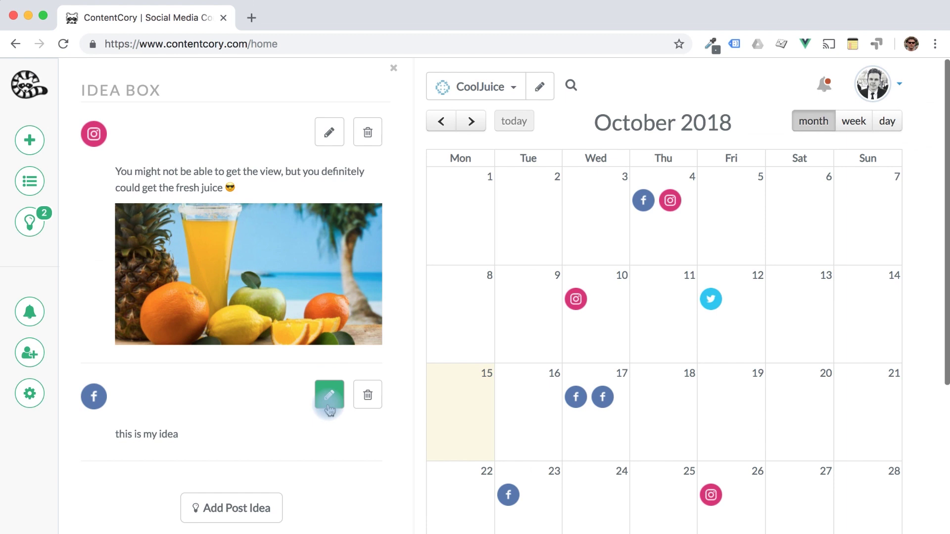
Step: Schedule the 'this is my idea' idea for 17 October 2018 at 15:06 and save it
left_click(329, 396)
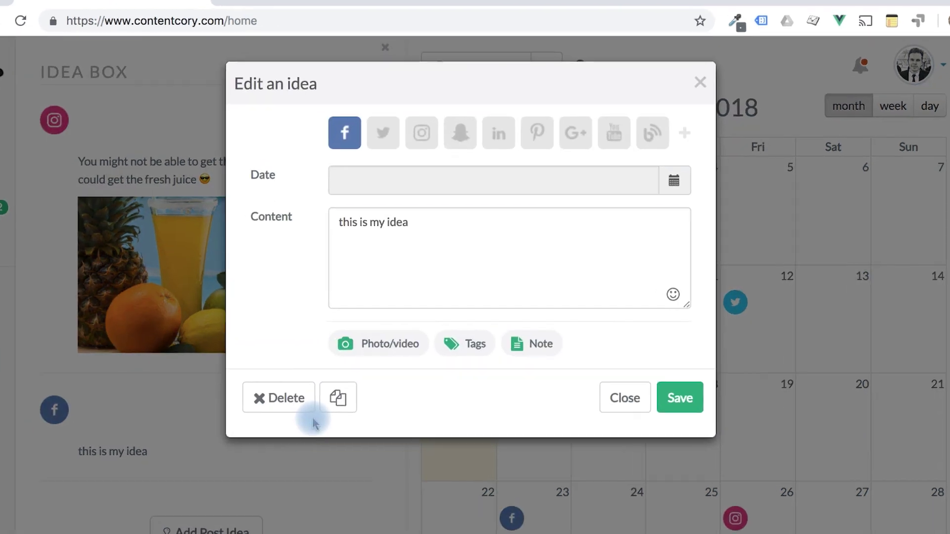
left_click(721, 159)
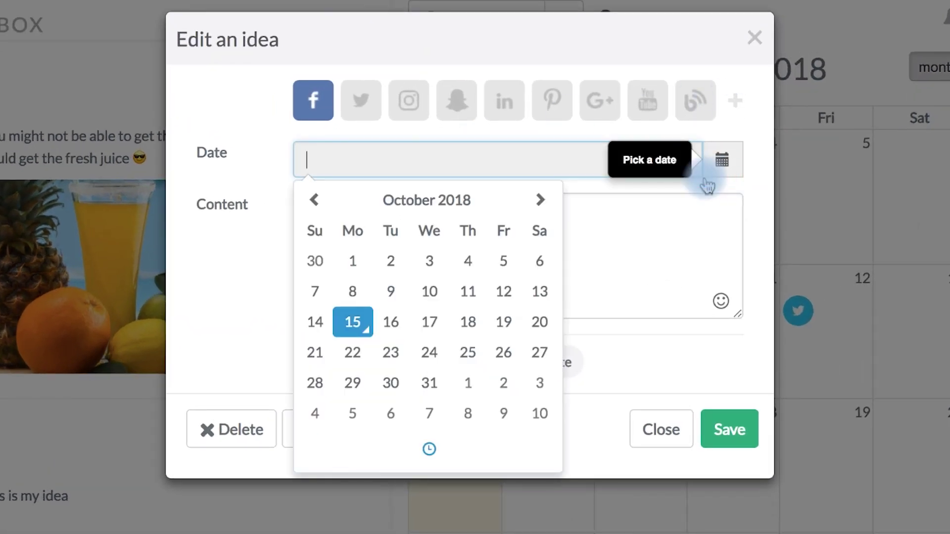
left_click(440, 327)
left_click(618, 226)
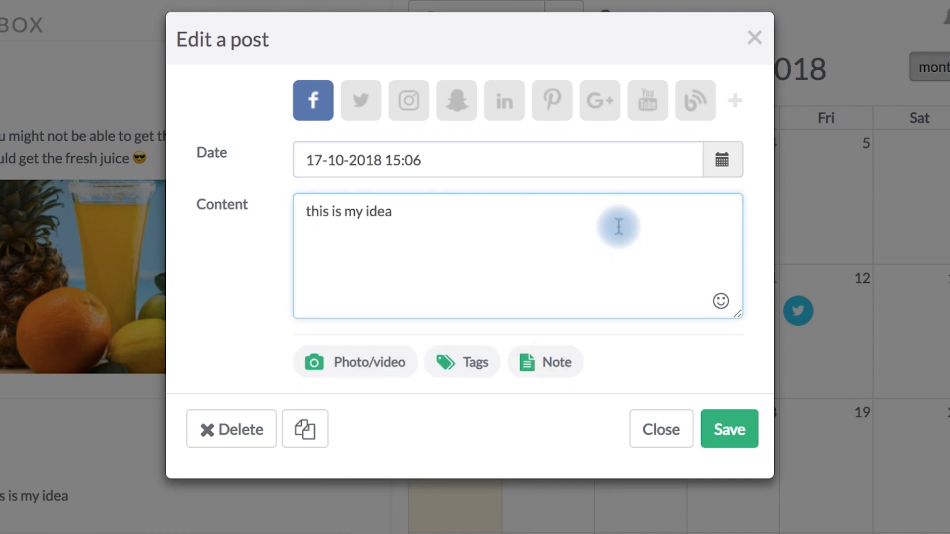
left_click(744, 428)
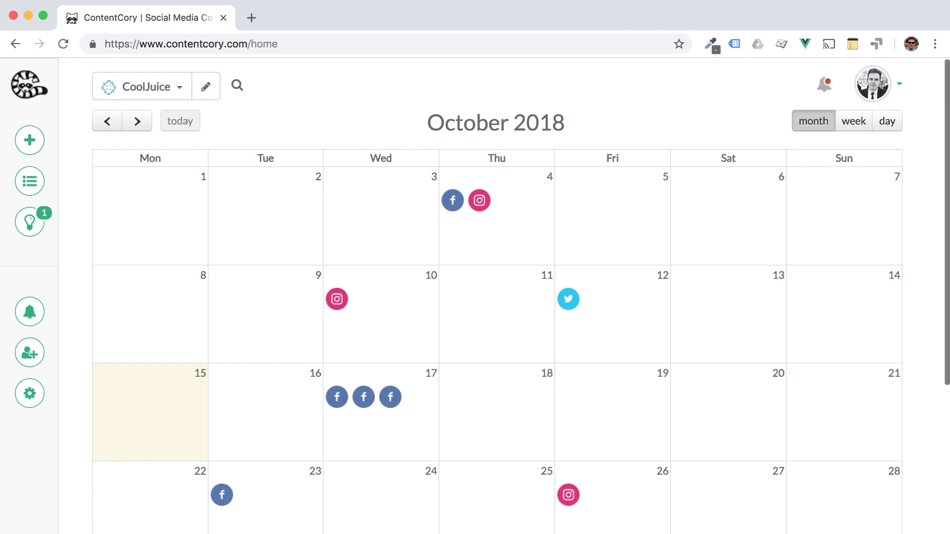
Step: Open the CoolJuice membership settings and enter the invitee's e-mail address
left_click(24, 356)
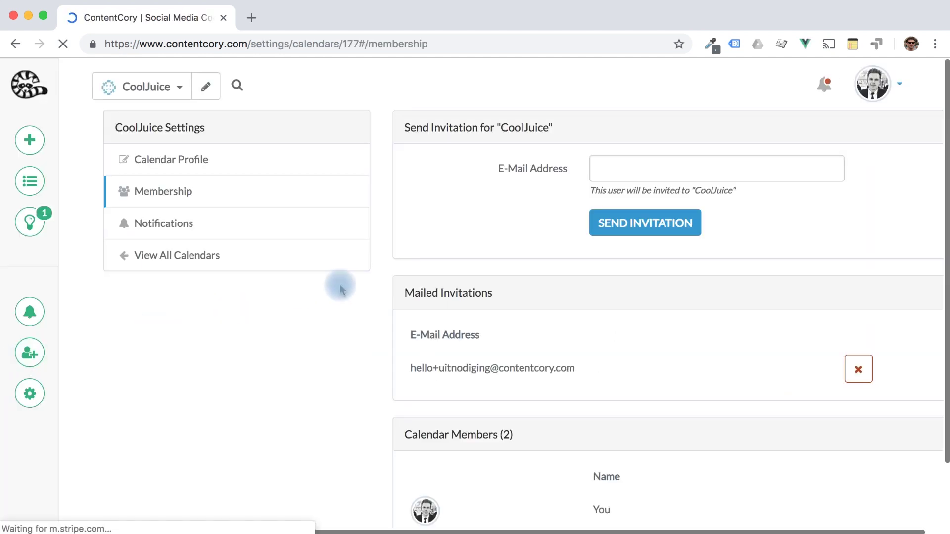
left_click(614, 168)
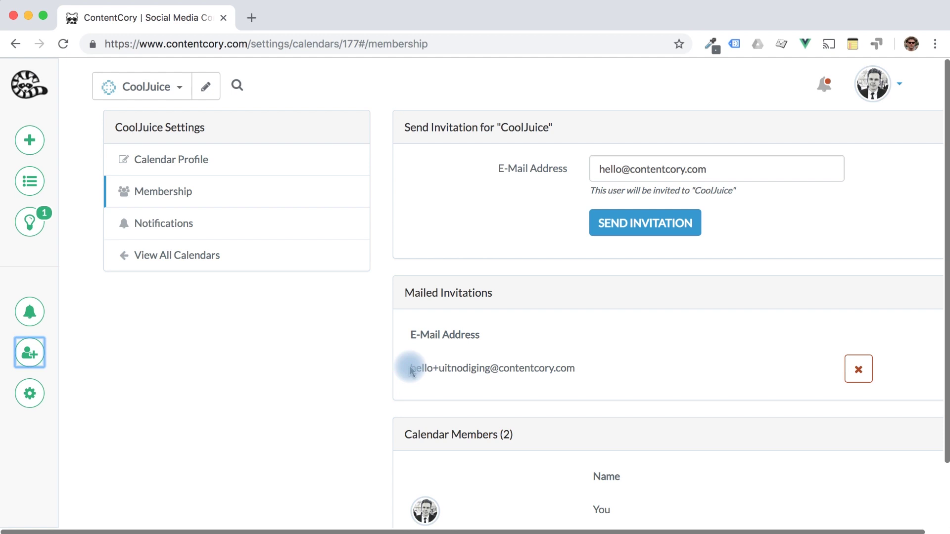
left_click(30, 311)
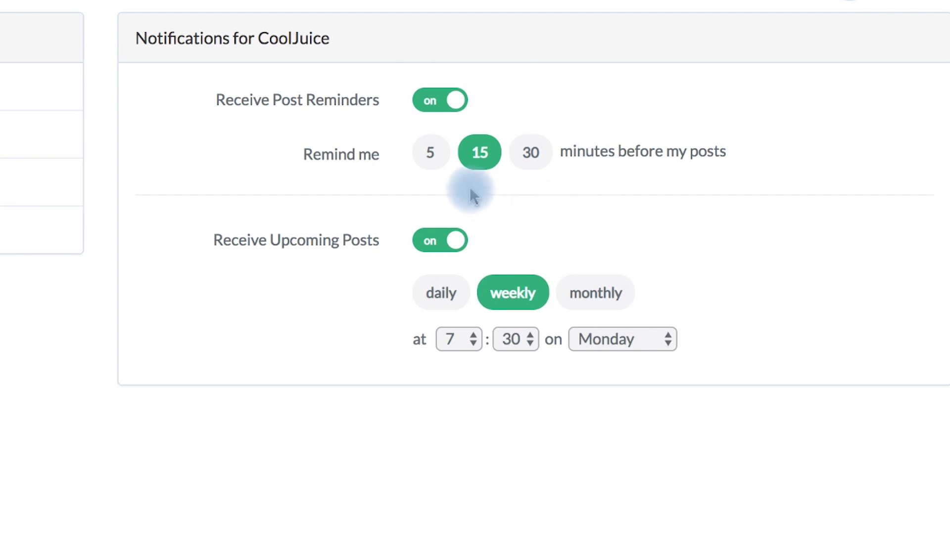
Step: Set the reminder lead time to 30 minutes and turn CoolJuice post reminders off
left_click(435, 169)
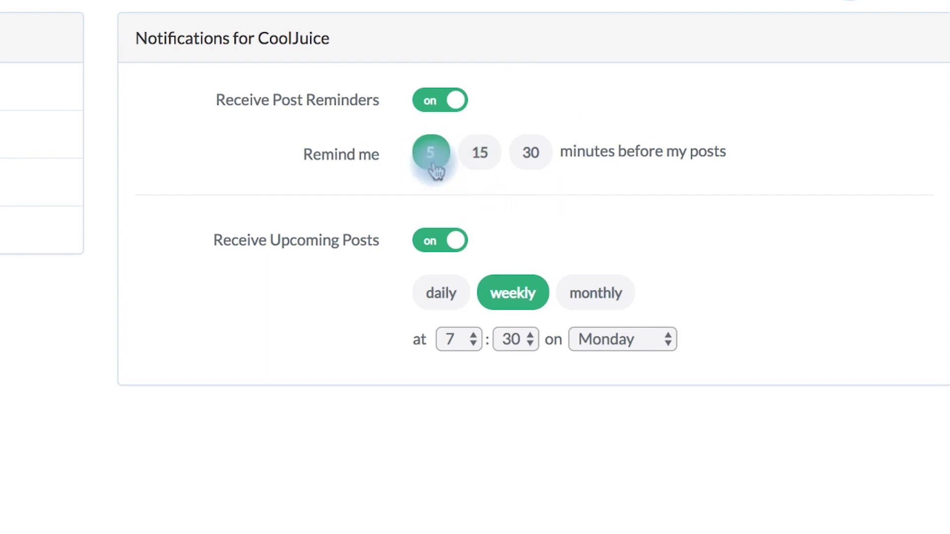
left_click(548, 161)
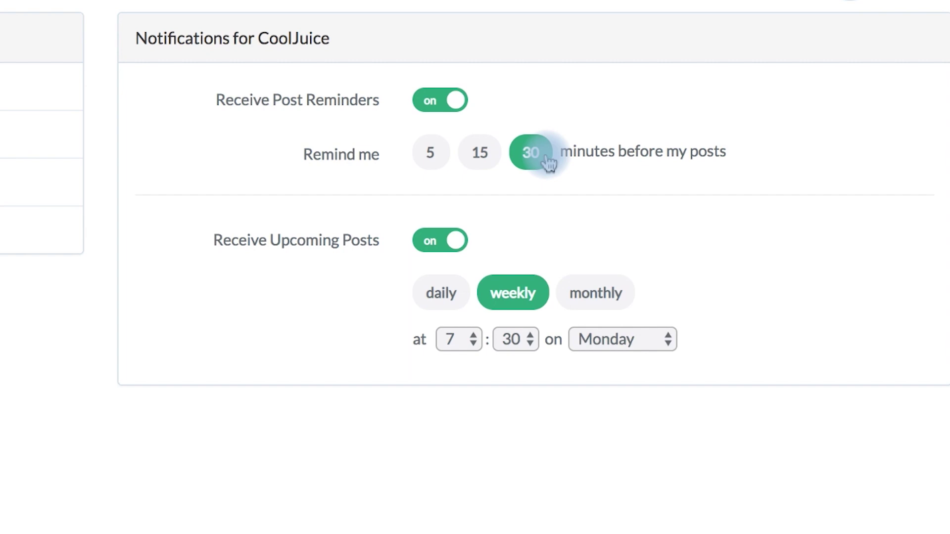
left_click(437, 101)
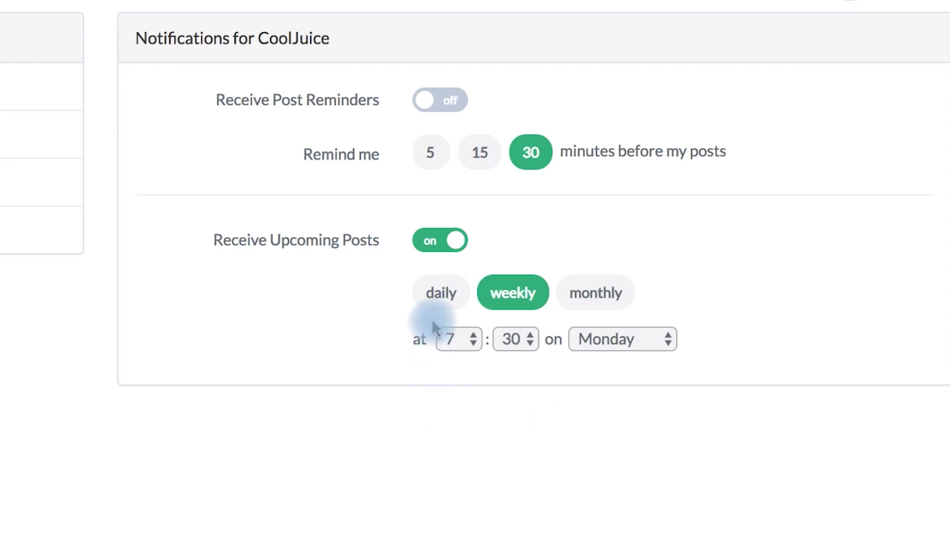
Step: Change the upcoming-post summary from weekly to daily at 9:30, then turn off Receive Upcoming Posts
left_click(445, 296)
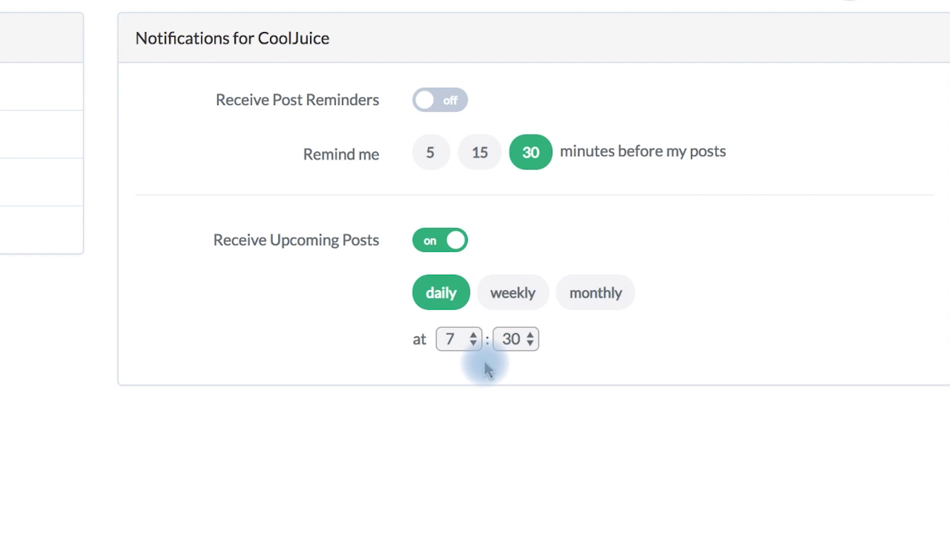
left_click(459, 339)
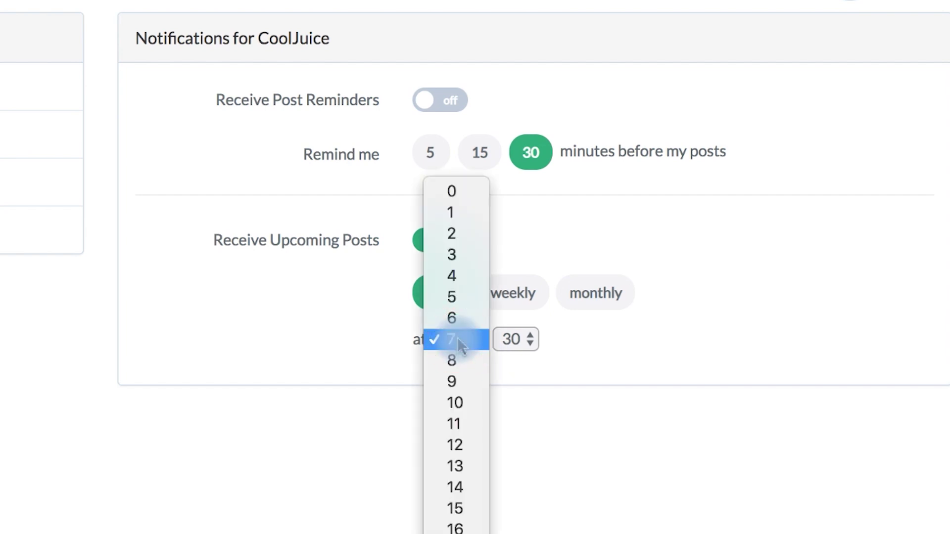
left_click(461, 378)
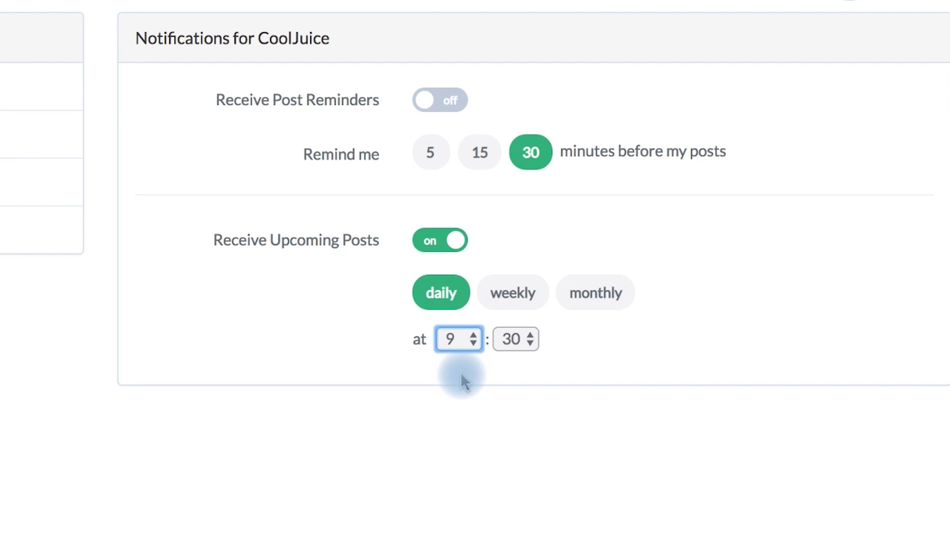
left_click(419, 241)
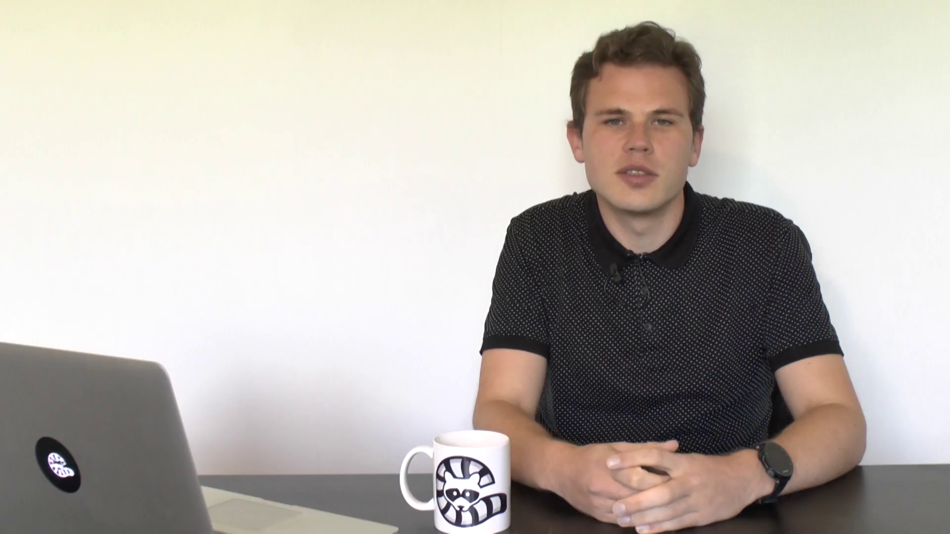